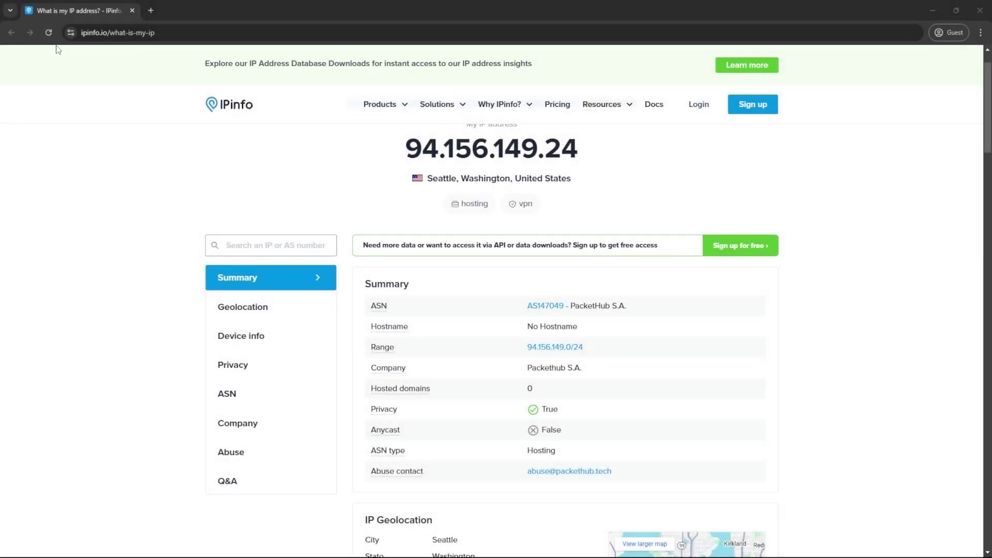
# - Reload the ipinfo.io page to show the current IP 188.241.144.97 in London
pyautogui.click(48, 32)
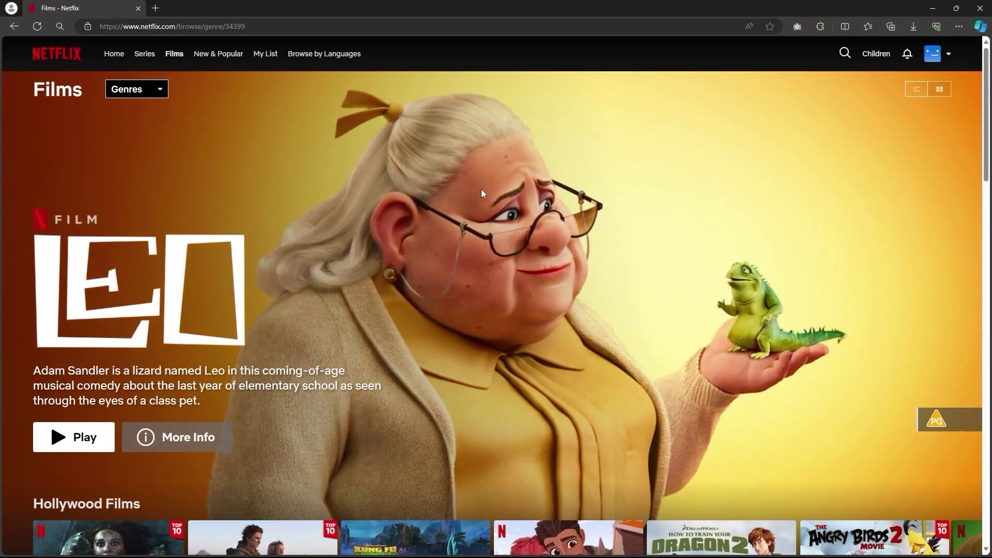
# - Scroll the ipinfo.io results to confirm IP 188.241.144.97 is located in London
pyautogui.scroll(-10, 481, 193)
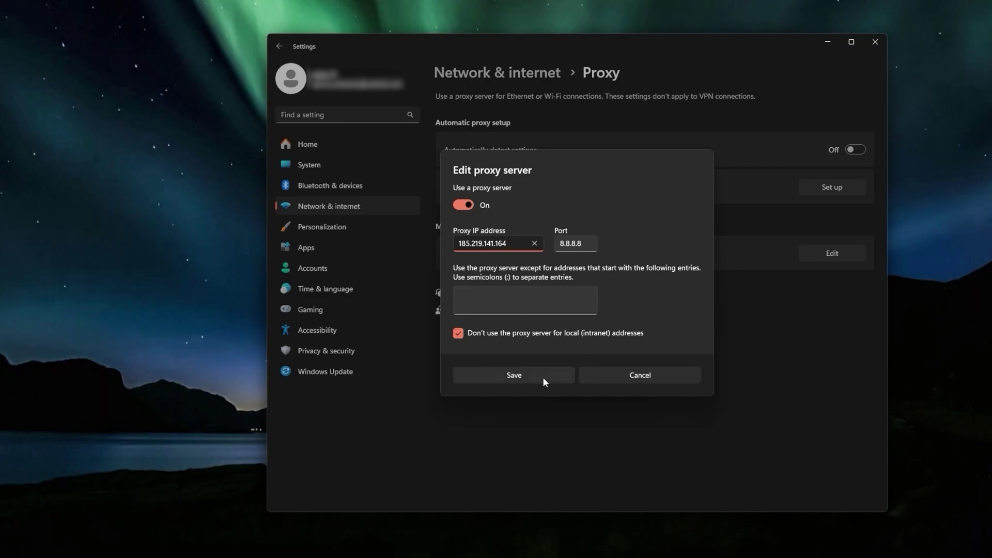
# - Save the proxy server 185.219.141.164 with Use a proxy server turned on
pyautogui.click(524, 374)
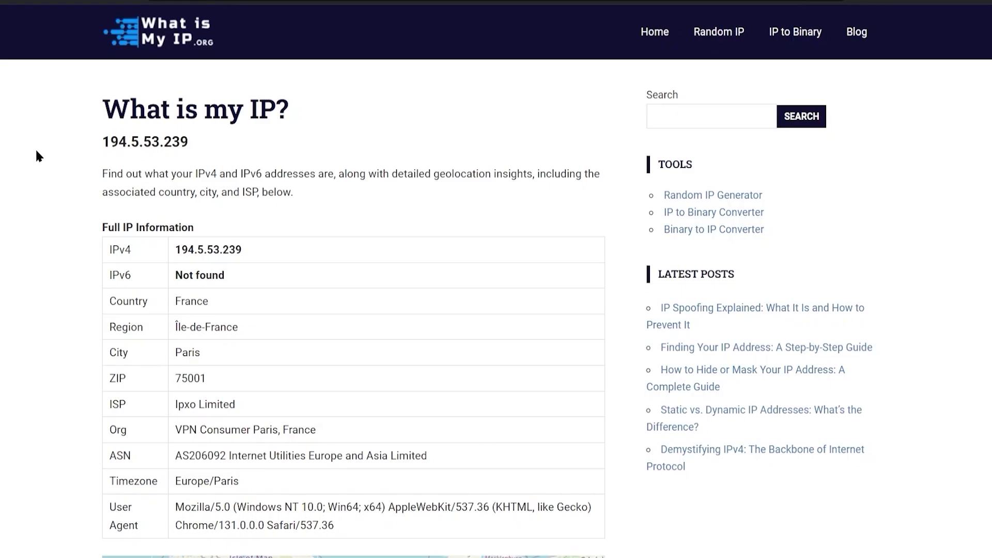
pyautogui.scroll(-1, 67, 155)
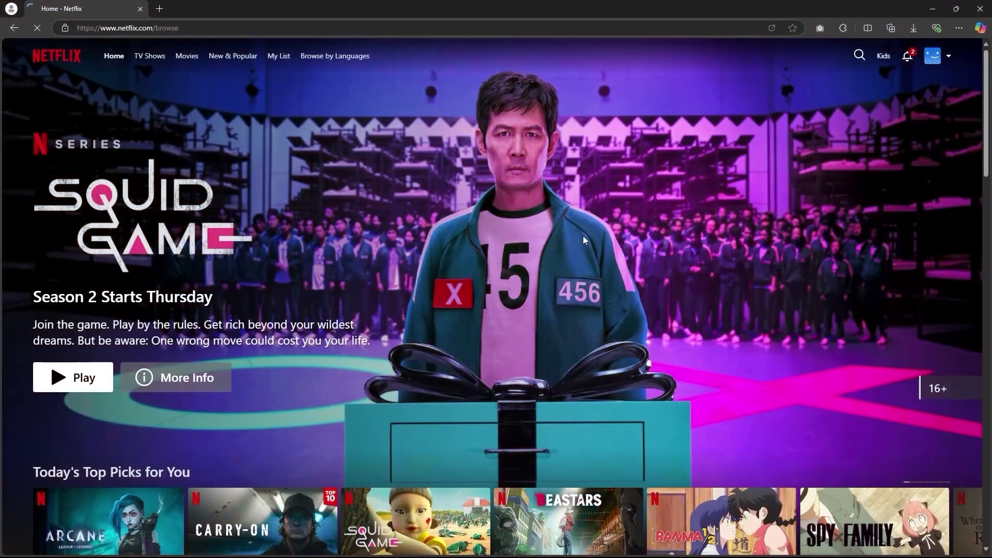
# - Scroll to Top 10 Movies in France Today and page the row forward and back
pyautogui.scroll(-5, 582, 239)
pyautogui.scroll(-4, 583, 235)
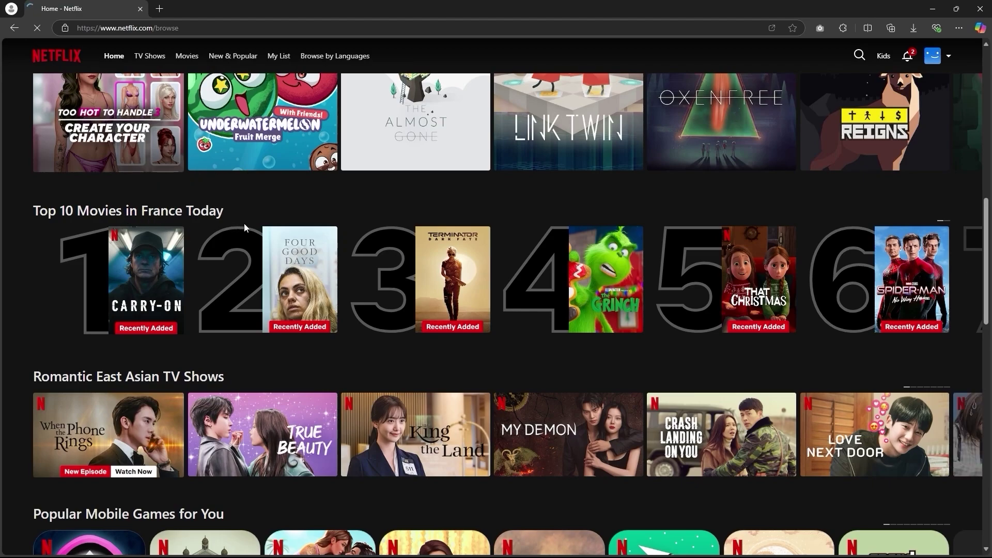
pyautogui.click(961, 278)
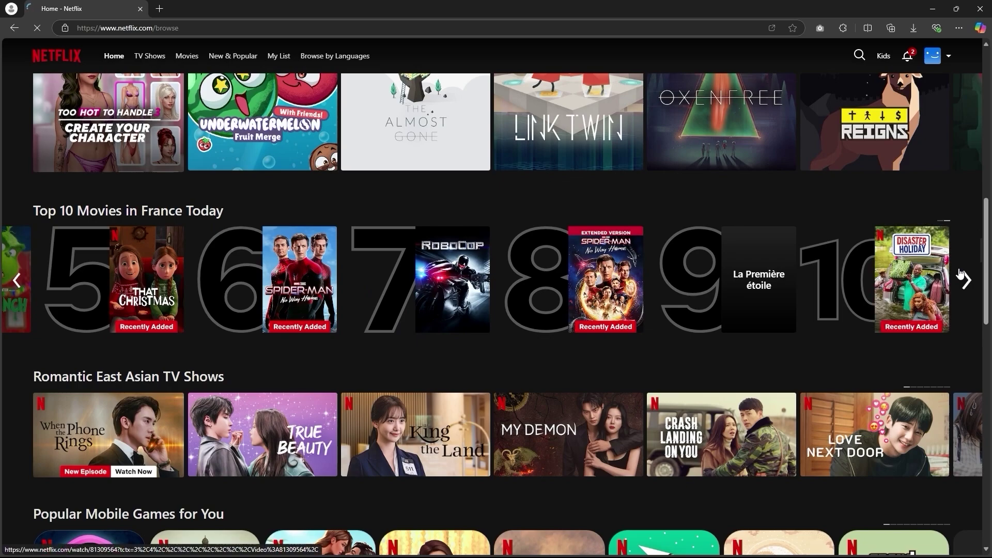
pyautogui.click(963, 279)
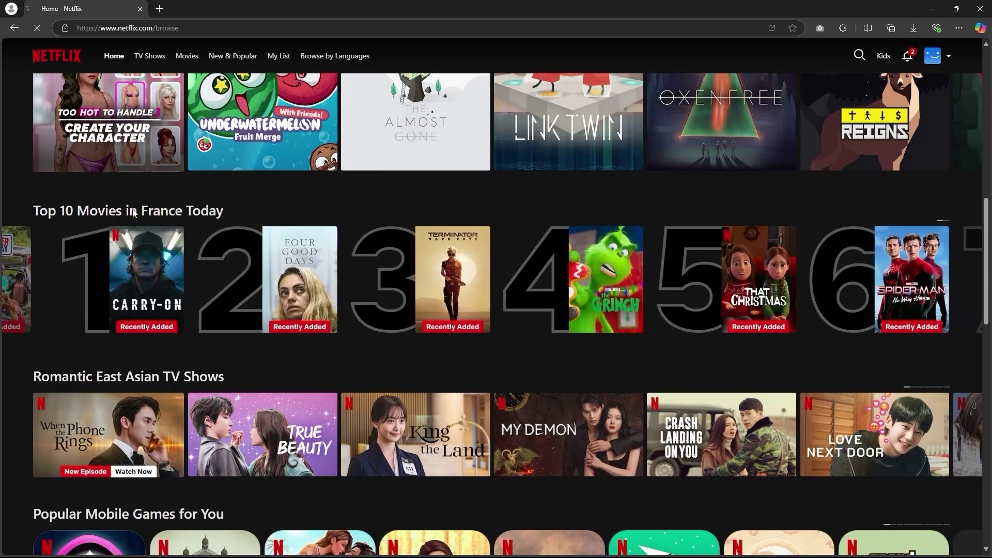
pyautogui.moveTo(154, 287)
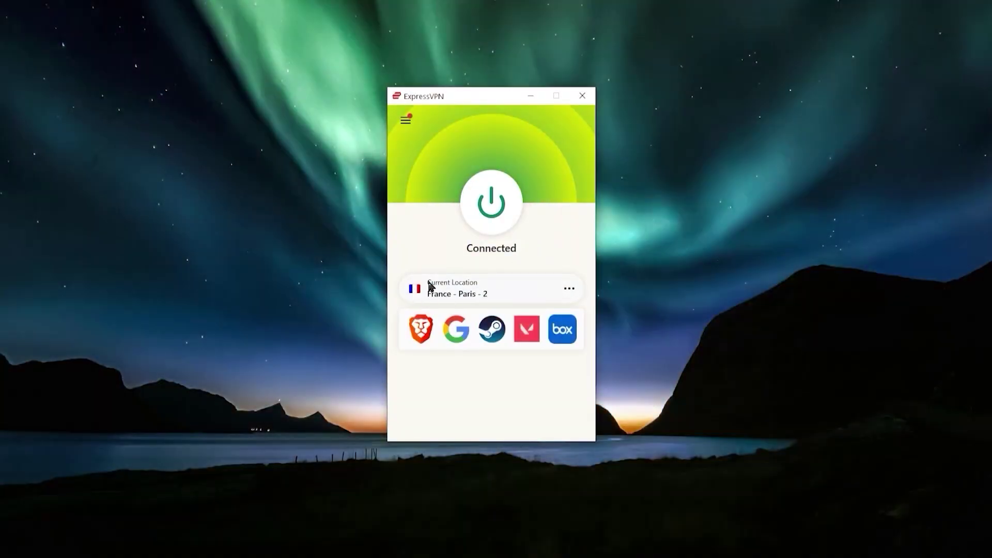
# - Connect ExpressVPN to USA - Miami from the United States group in VPN Locations
pyautogui.click(467, 287)
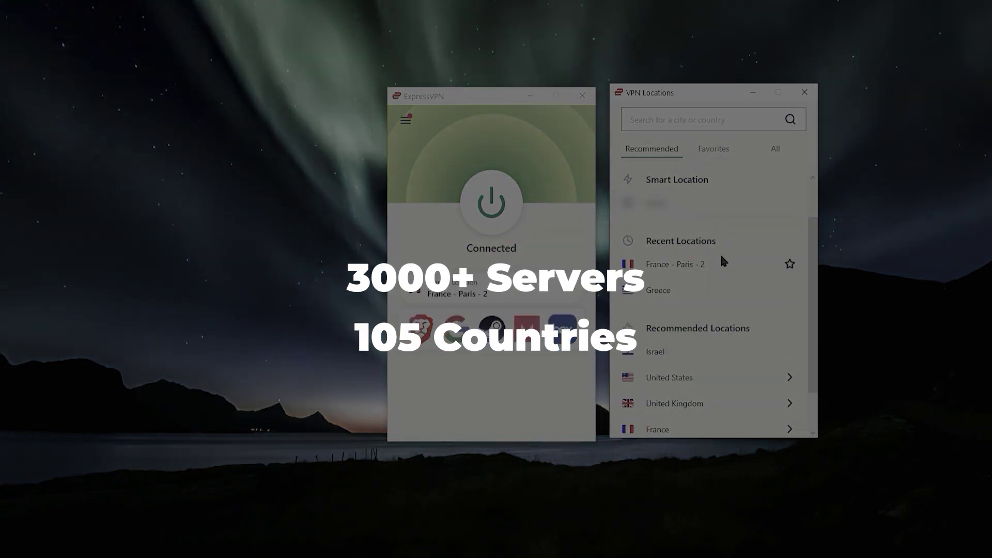
pyautogui.scroll(-5, 722, 257)
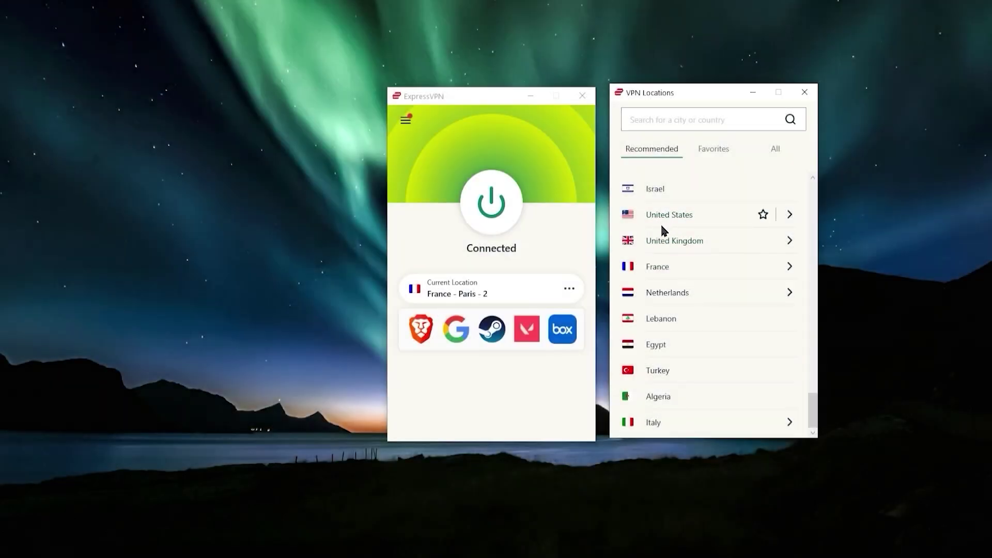
pyautogui.click(789, 216)
pyautogui.scroll(-2, 687, 201)
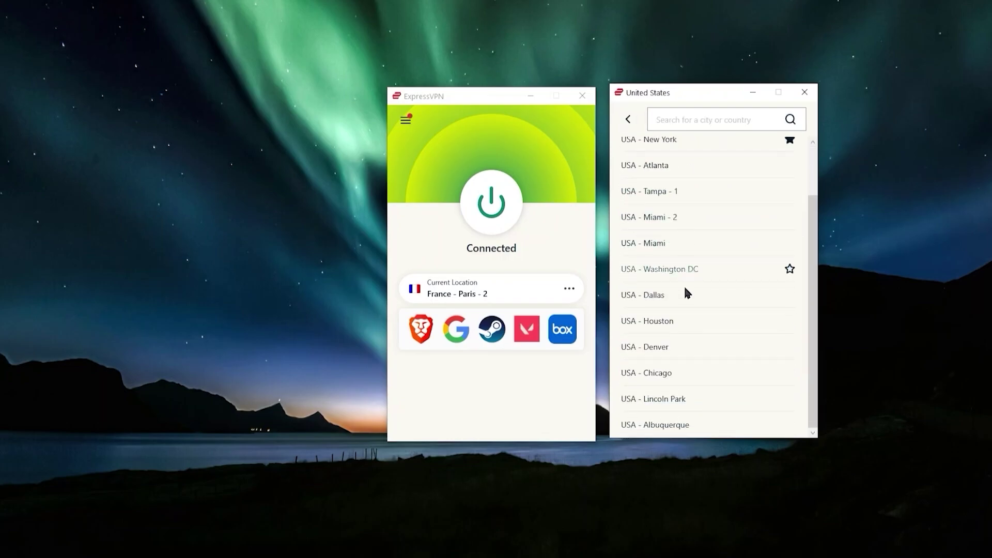
pyautogui.scroll(1, 684, 320)
pyautogui.scroll(-1, 703, 223)
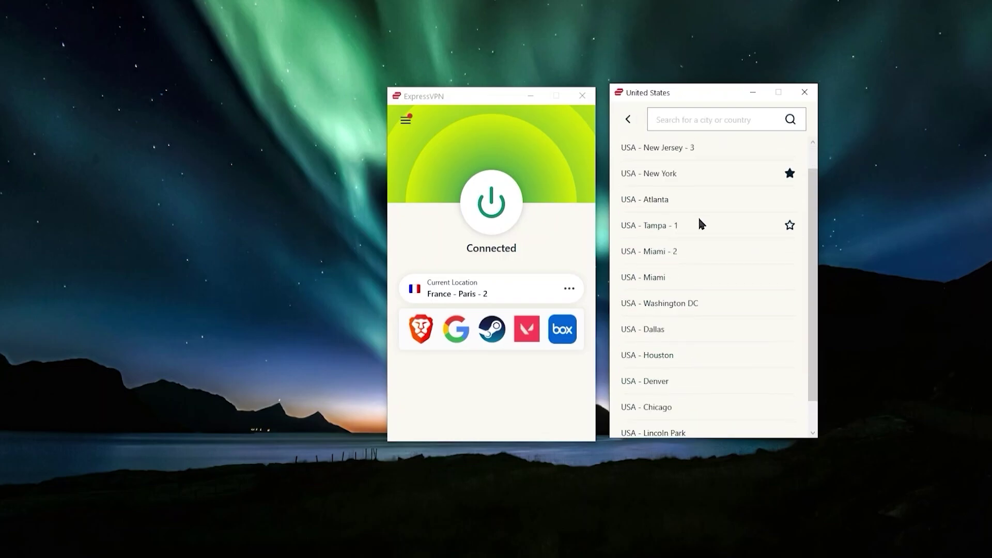
pyautogui.scroll(1, 699, 223)
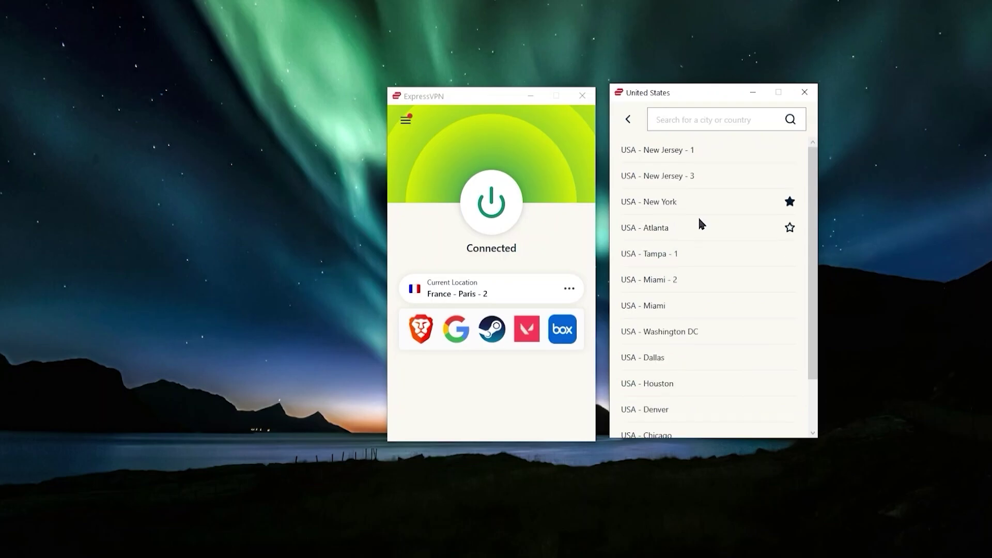
pyautogui.click(642, 305)
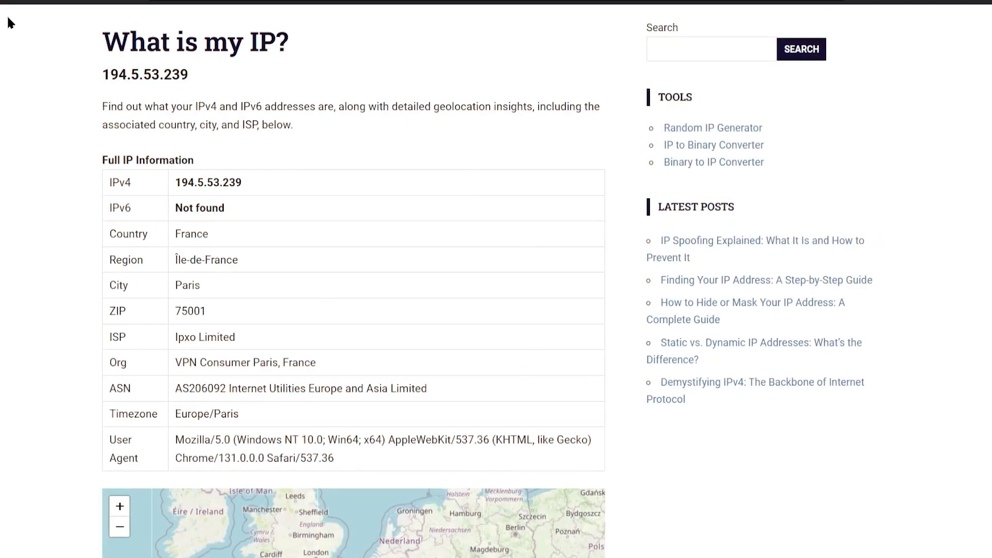
# - Reload whatismyip.org with F5 to show the new Miami IP 199.115.195.97
pyautogui.press('F5')
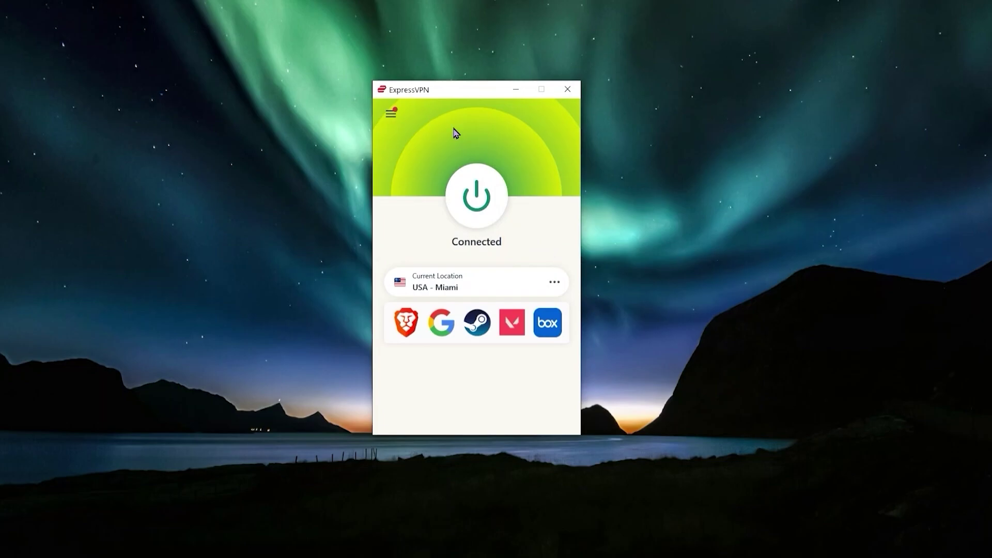
# - Open ExpressVPN's main menu and bring up the Help & Support options
pyautogui.click(391, 114)
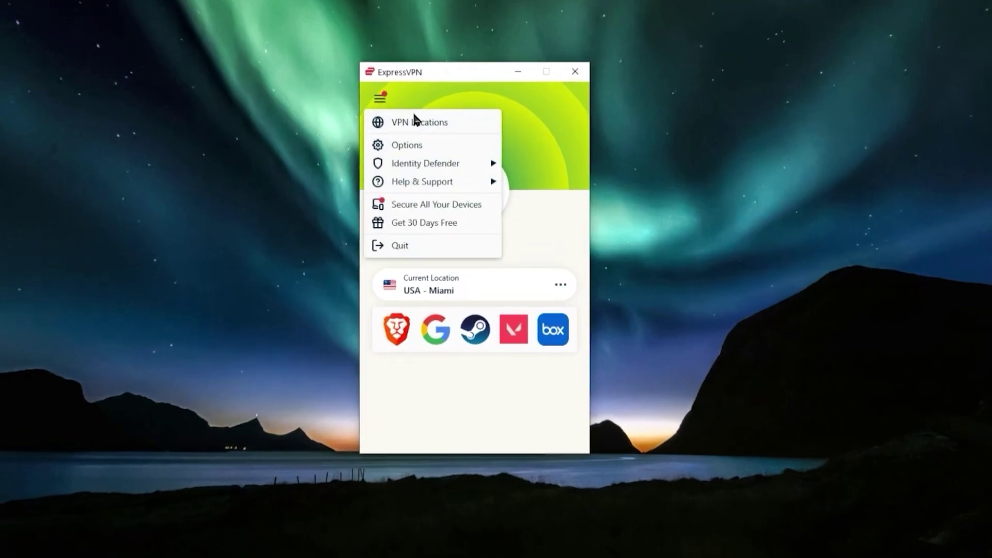
pyautogui.moveTo(405, 189)
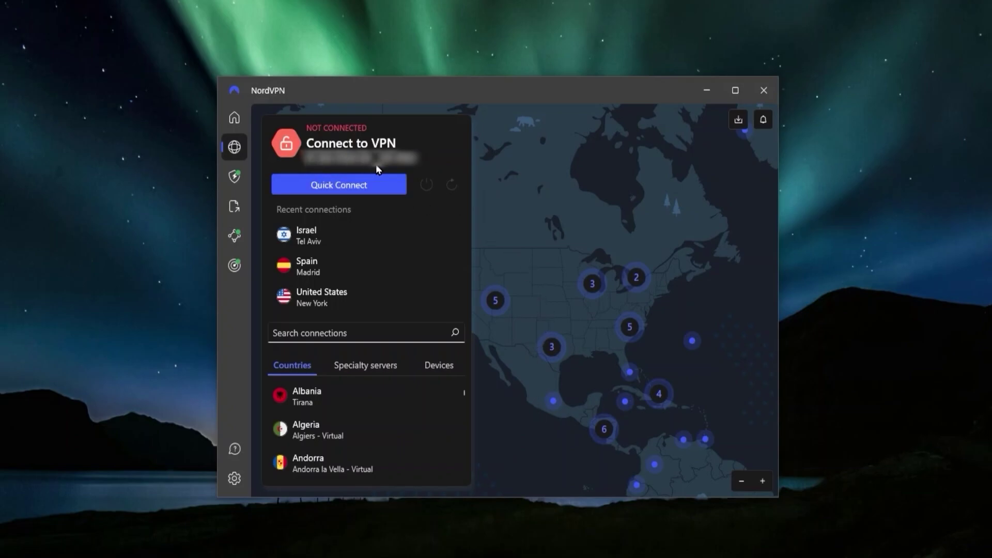
# - Quick-connect NordVPN, which starts connecting to Bermuda #2
pyautogui.click(376, 185)
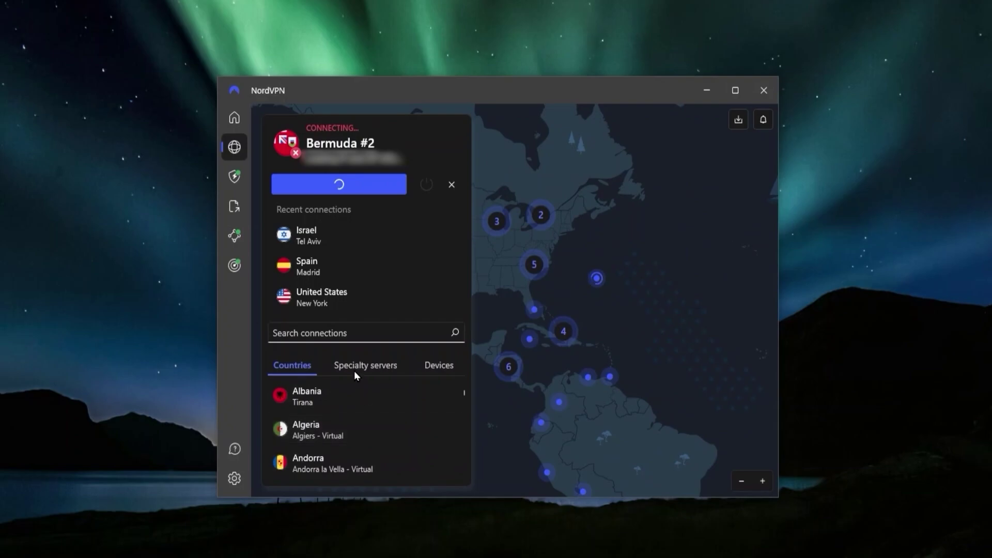
pyautogui.scroll(-1, 348, 417)
pyautogui.scroll(1, 361, 431)
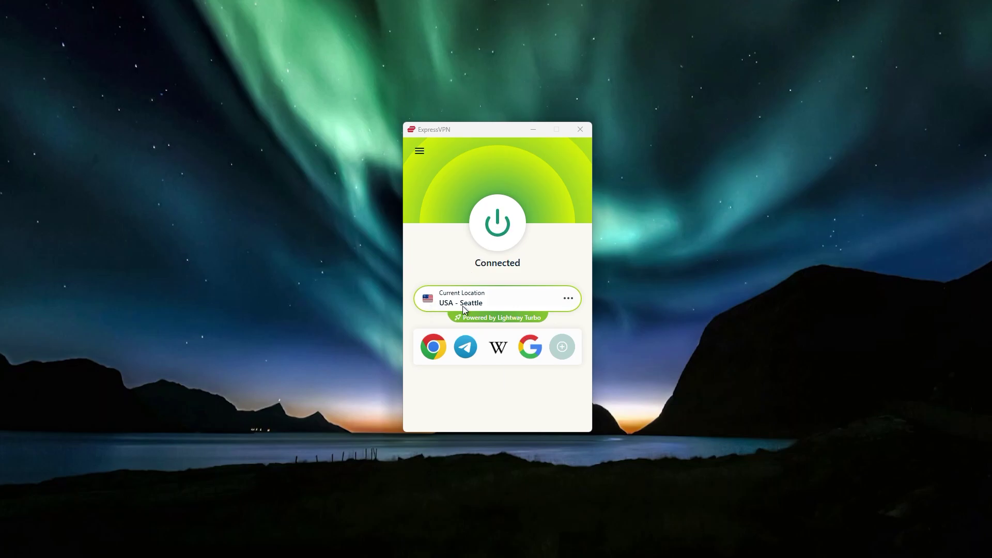
# - Open ExpressVPN Options and view the Protocol tab showing Lightway - UDP with Turbo
pyautogui.click(421, 150)
pyautogui.click(427, 188)
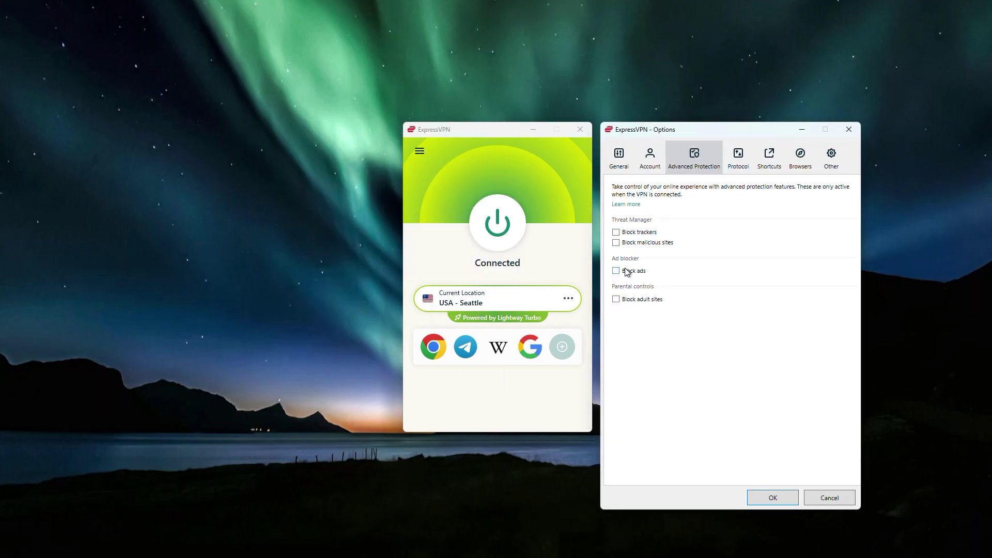
pyautogui.click(736, 159)
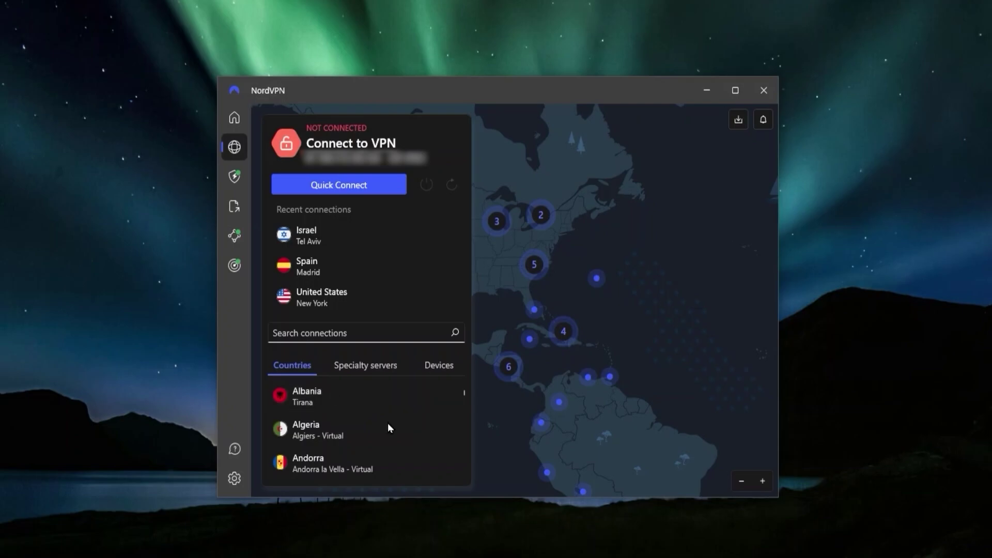
# - List NordVPN's specialty server types such as Double VPN, then open the Threat Protection Pro page
pyautogui.click(366, 363)
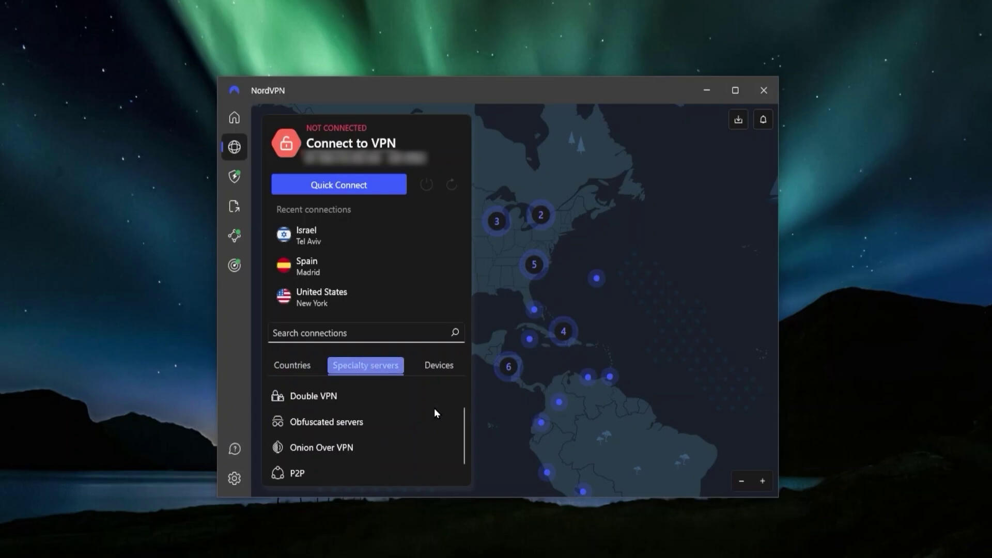
pyautogui.scroll(-1, 382, 416)
pyautogui.click(308, 472)
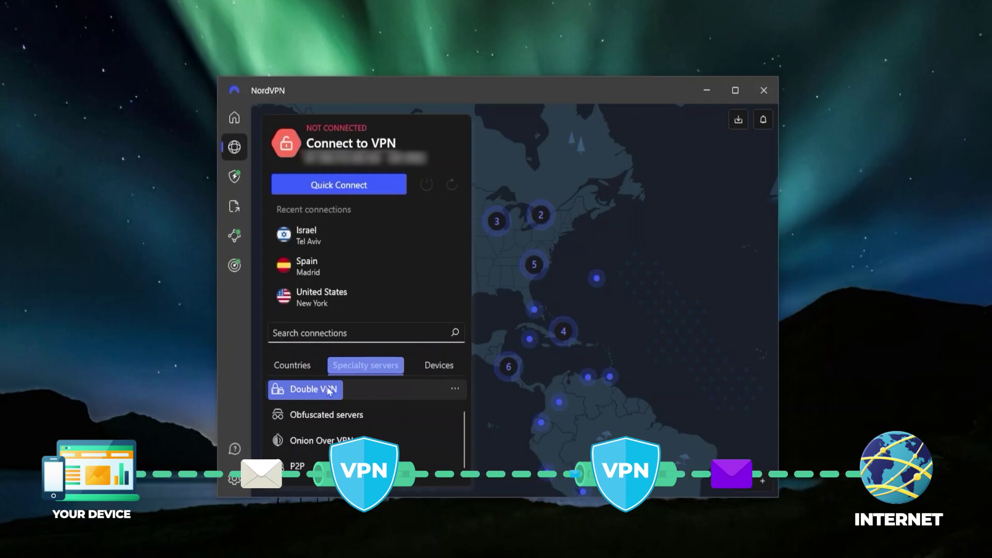
pyautogui.click(230, 181)
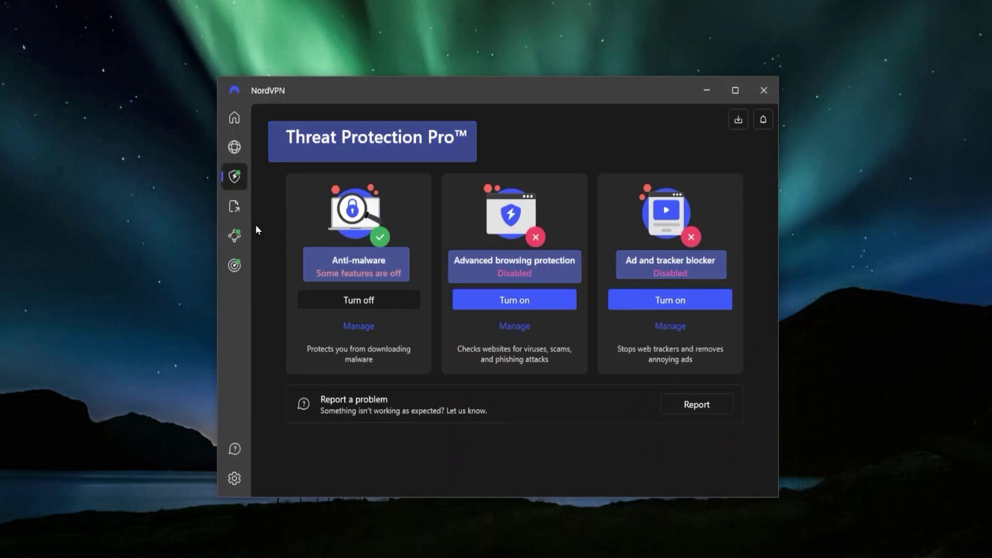
# - Leave the Threat Protection Pro page and go back to NordVPN's server map view
pyautogui.click(237, 147)
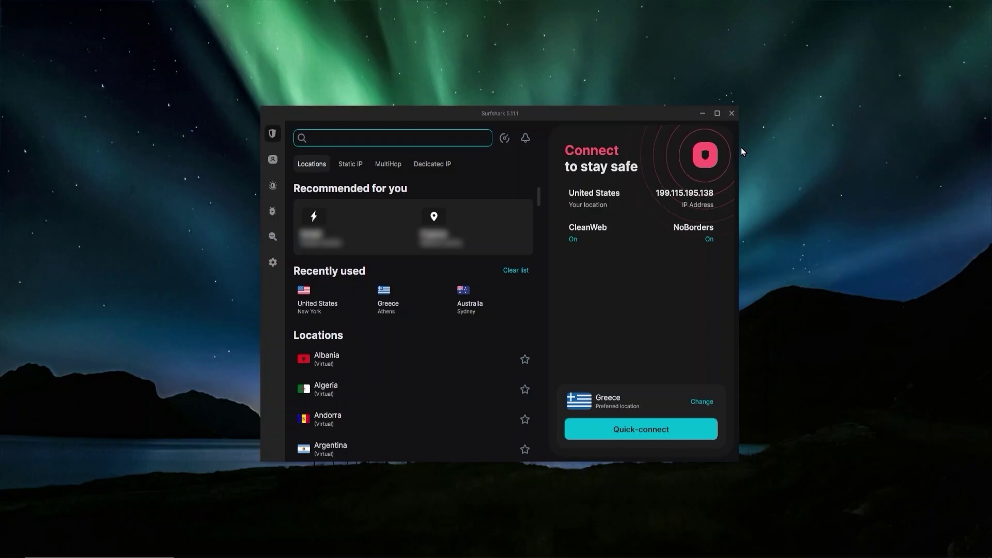
# - Minimize the Surfshark window so NordVPN is back on screen
pyautogui.click(703, 114)
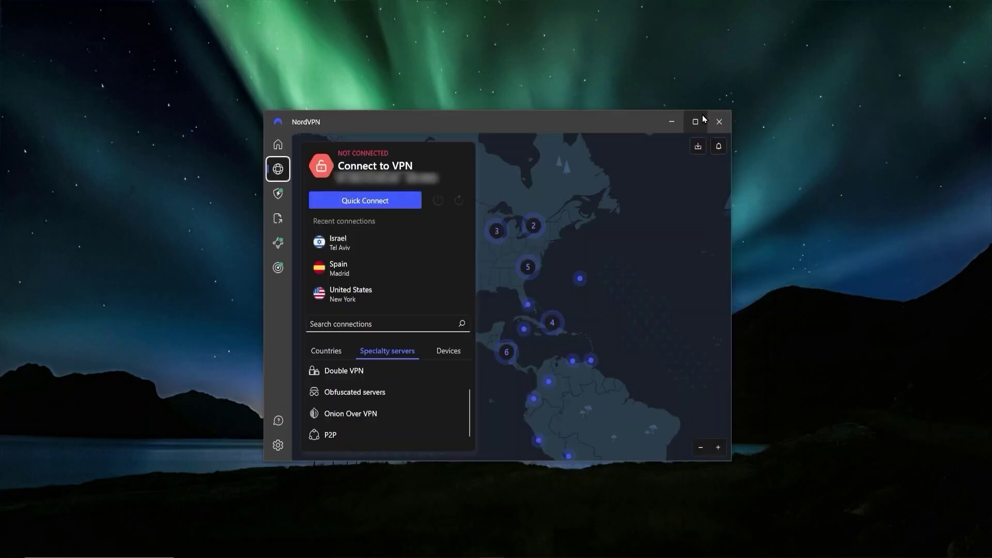